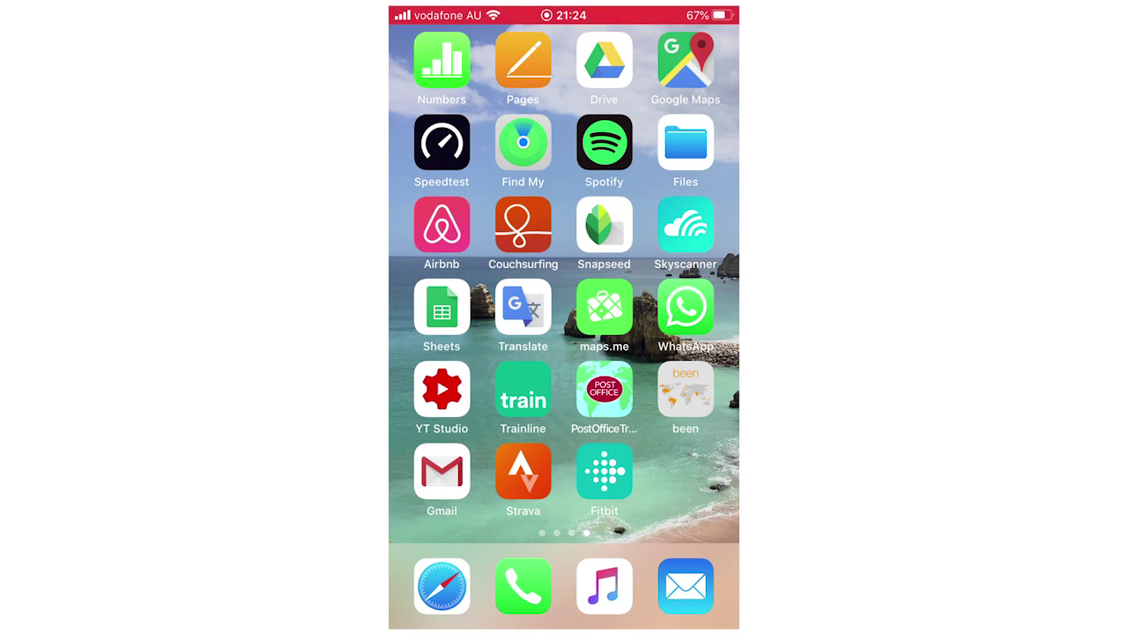
Load strava.com in Safari.
left_click(442, 585)
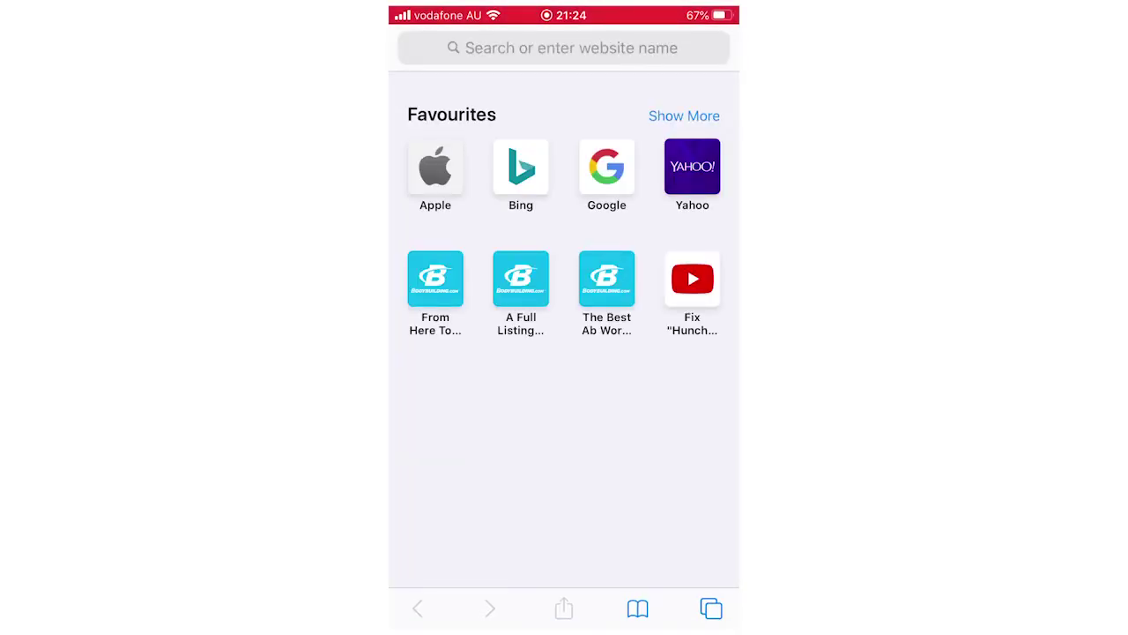
left_click(564, 48)
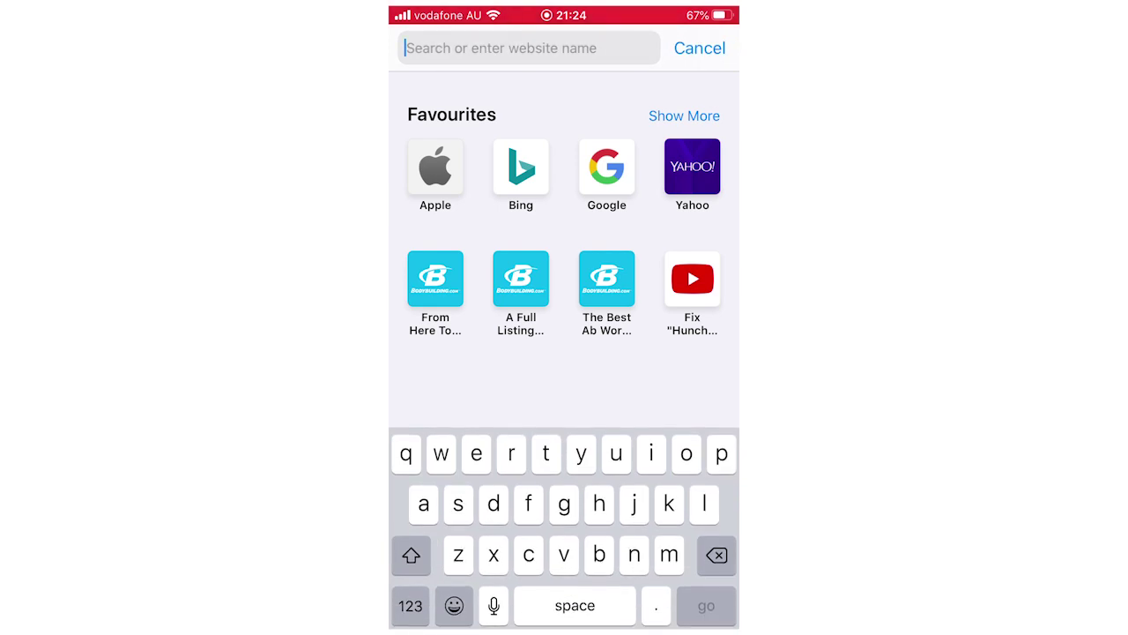
type("strava.com")
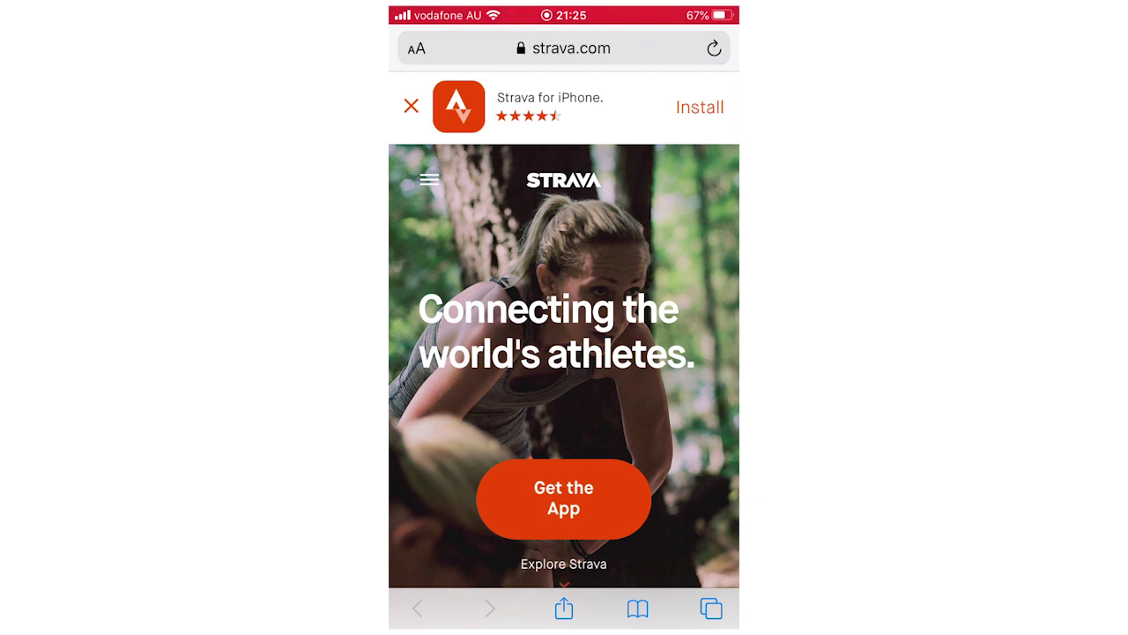
Log in to Strava with the account email and password.
left_click(429, 179)
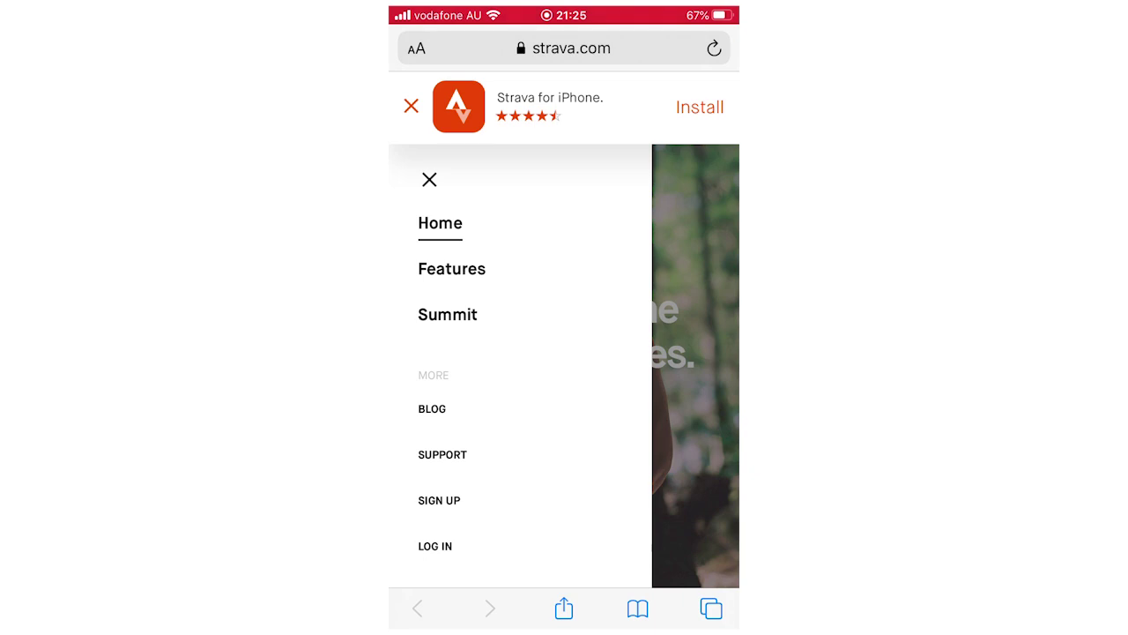
left_click(440, 223)
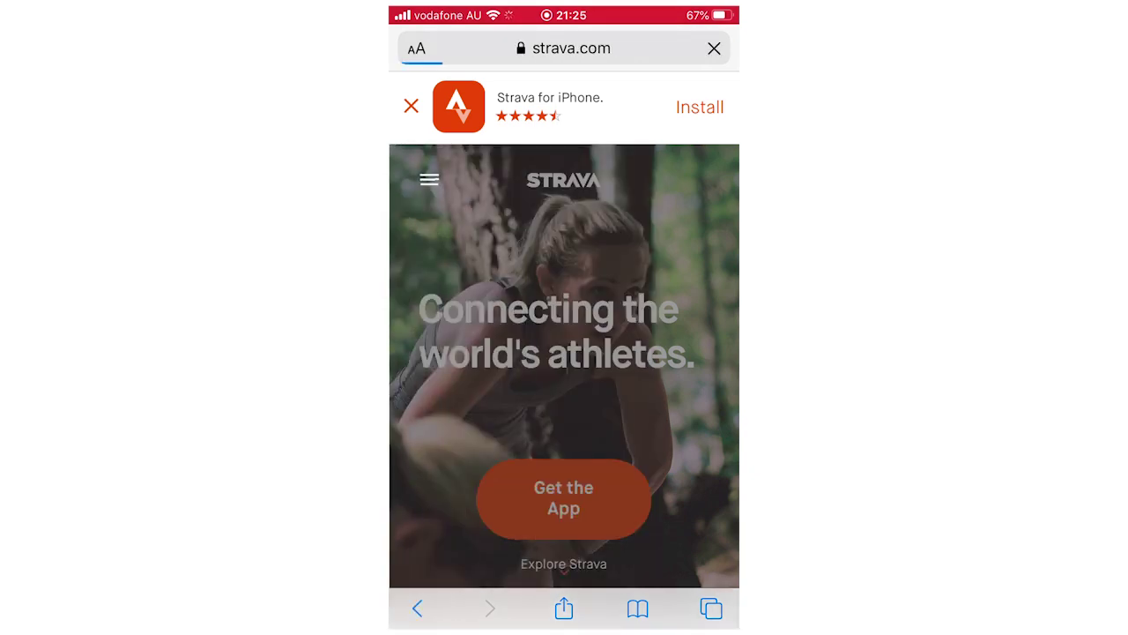
scroll(564, 353, "down", 1)
scroll(564, 352, "down", 2)
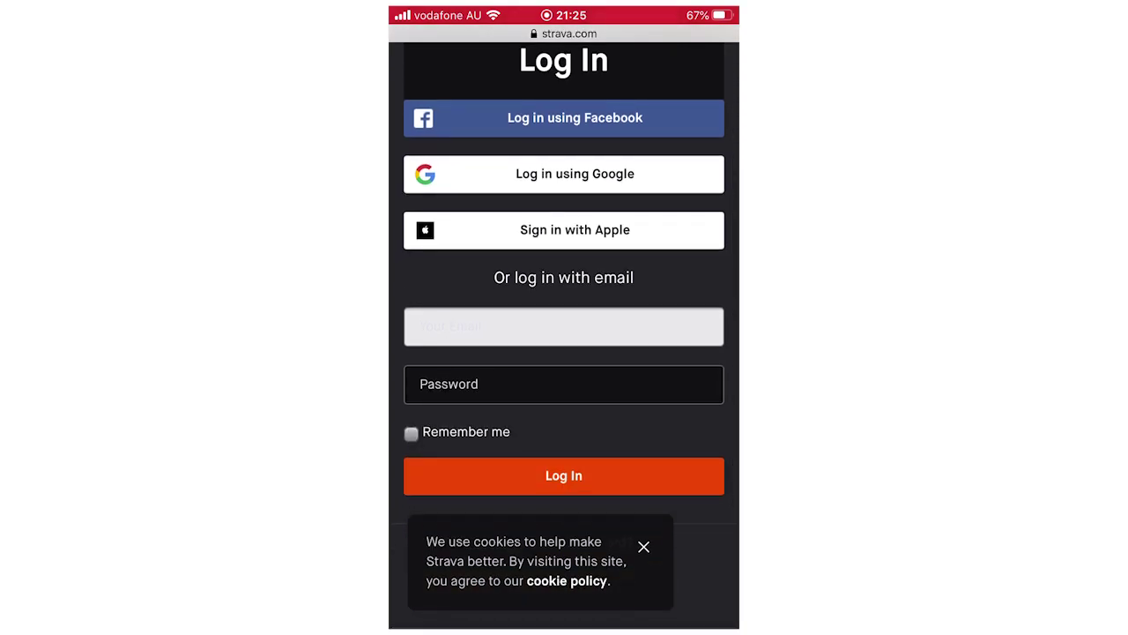
left_click(564, 326)
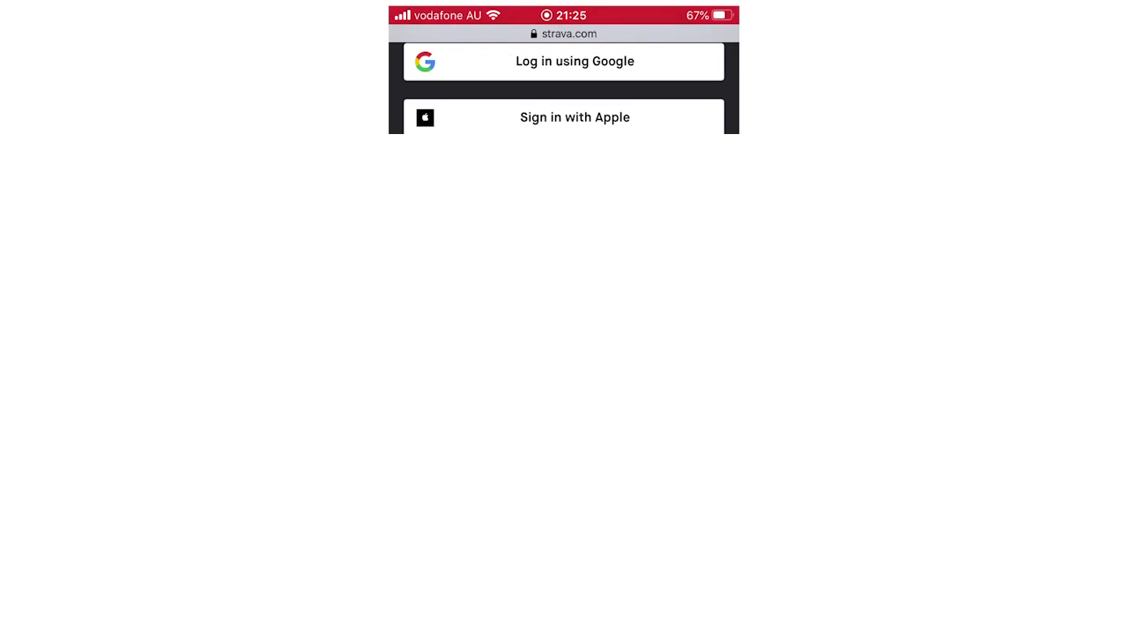
scroll(565, 88, "down", 2)
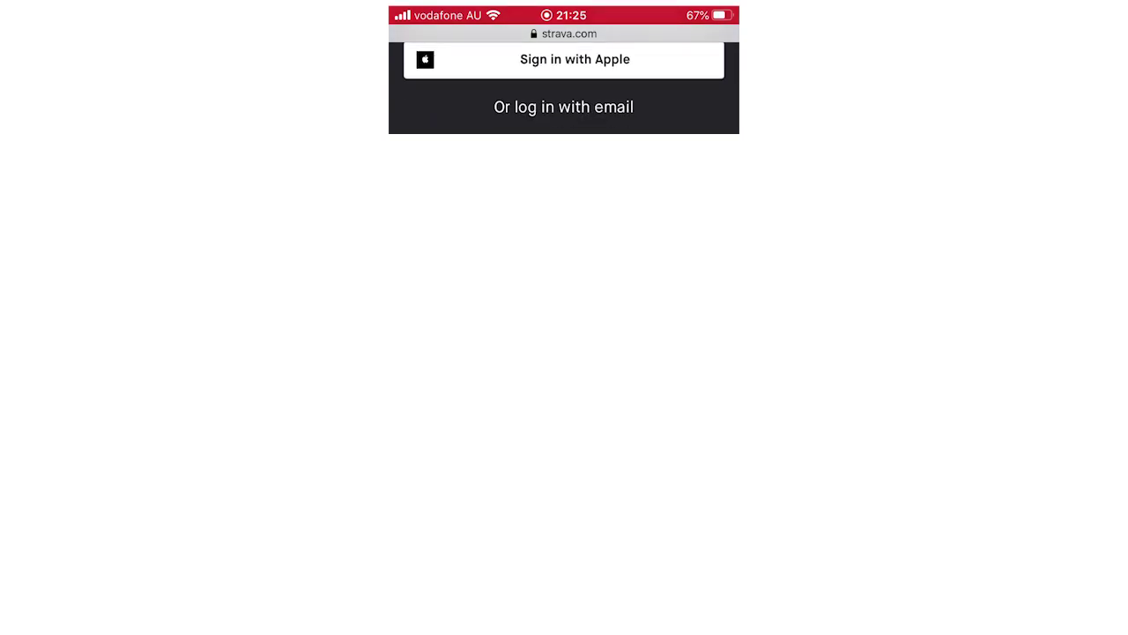
scroll(564, 88, "up", 3)
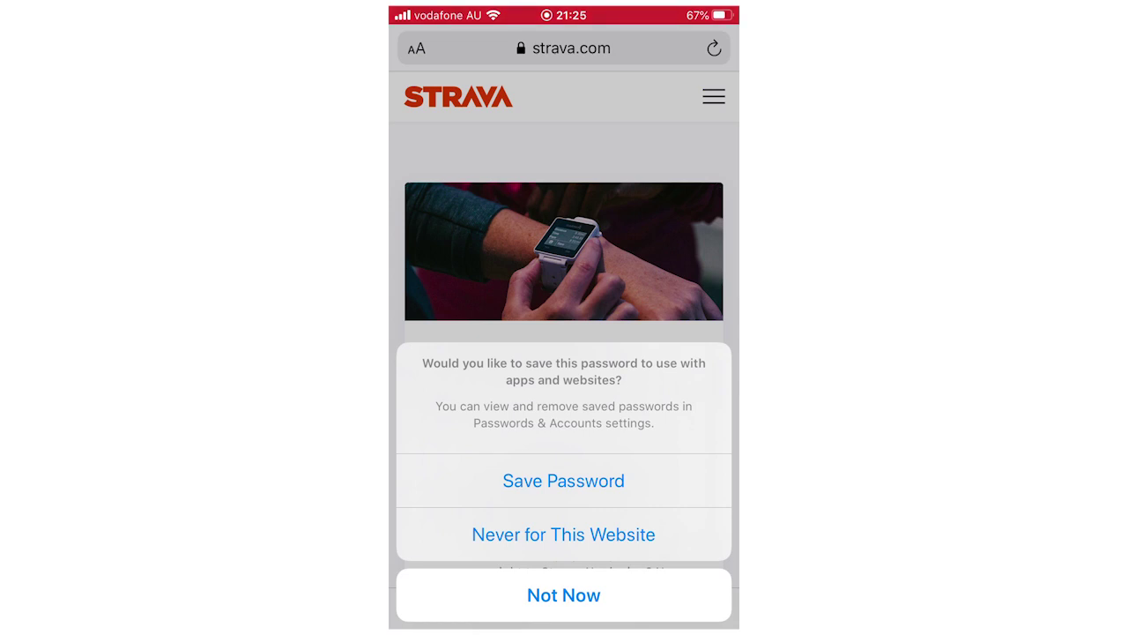
Decline saving the password and look over the Getting Started page.
left_click(563, 480)
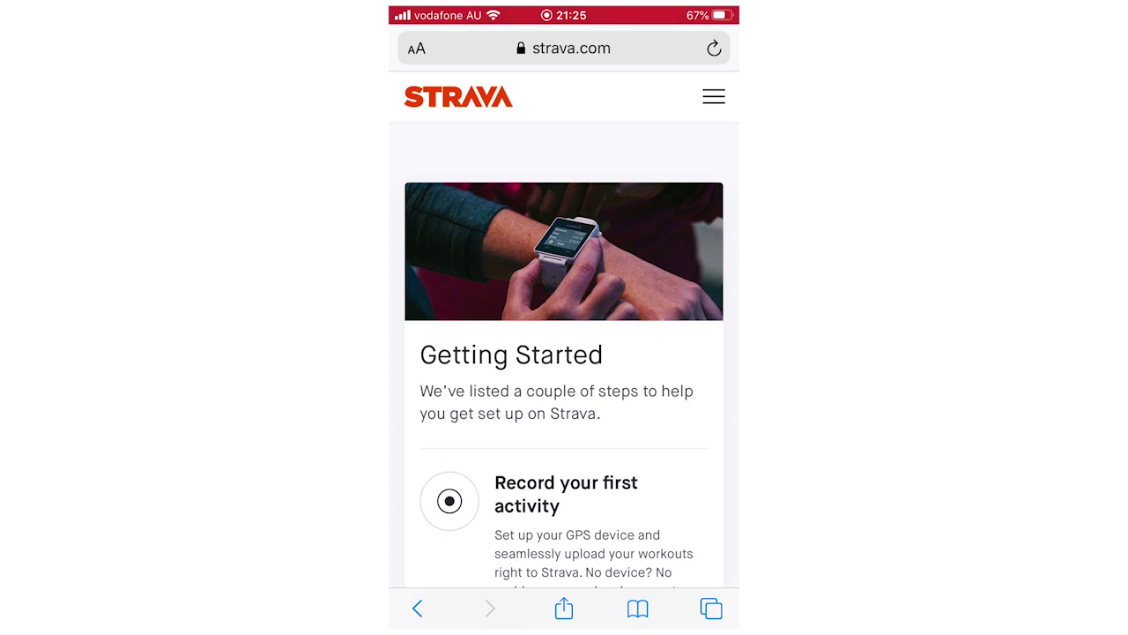
scroll(565, 352, "down", 2)
scroll(564, 352, "down", 2)
scroll(564, 353, "down", 3)
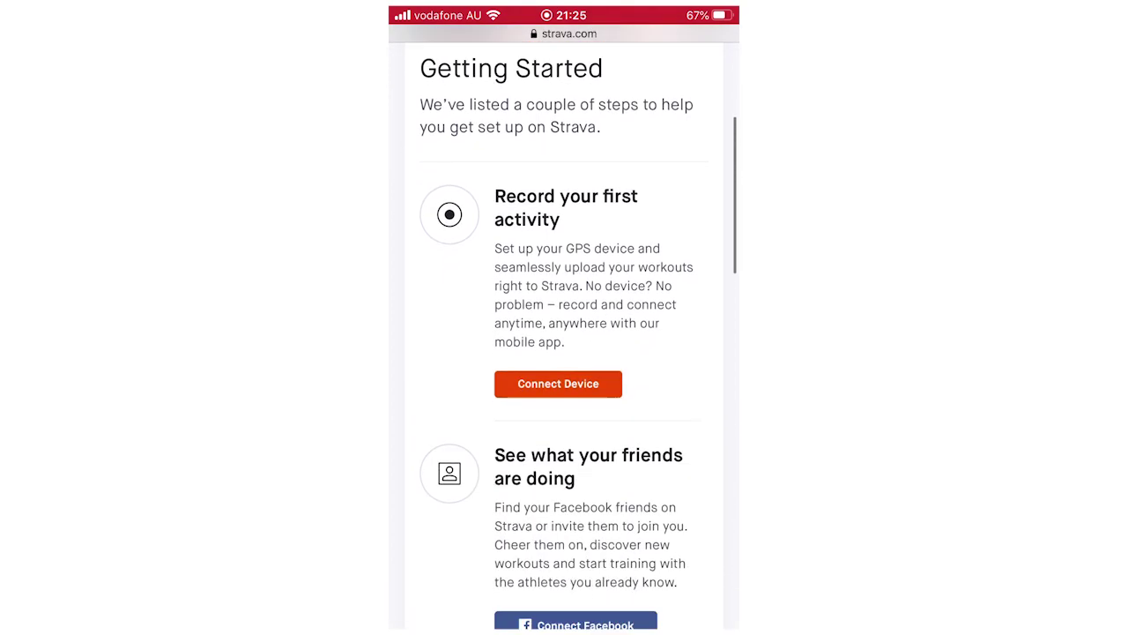
scroll(564, 353, "down", 3)
scroll(564, 353, "down", 2)
scroll(564, 353, "up", 3)
scroll(564, 352, "up", 5)
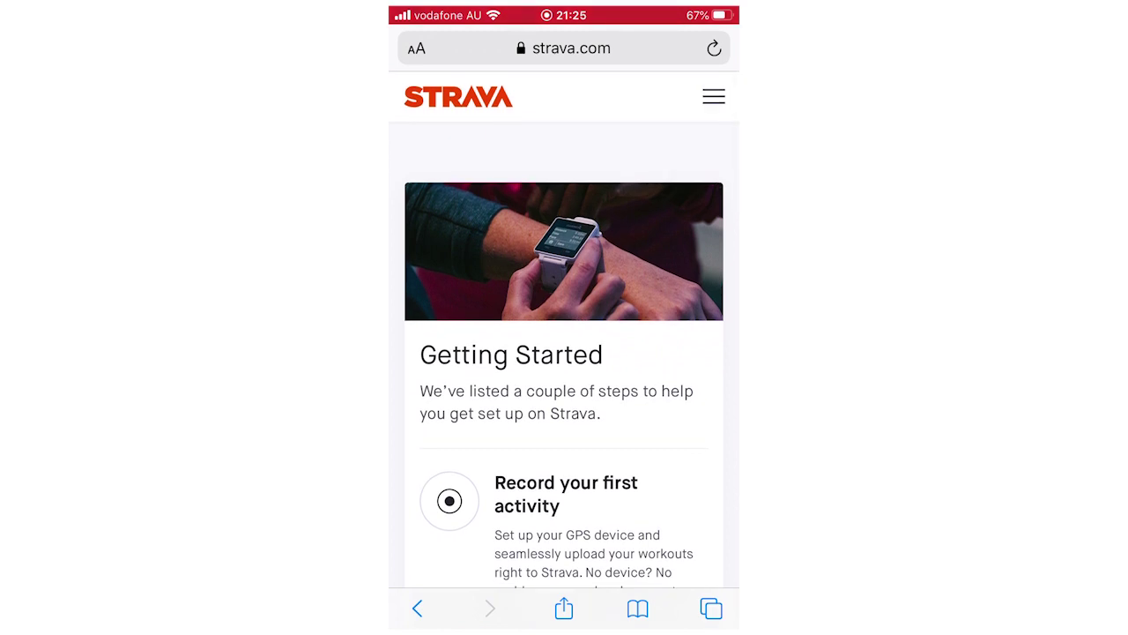
Open the site menu and scroll down to its Explore section.
left_click(714, 96)
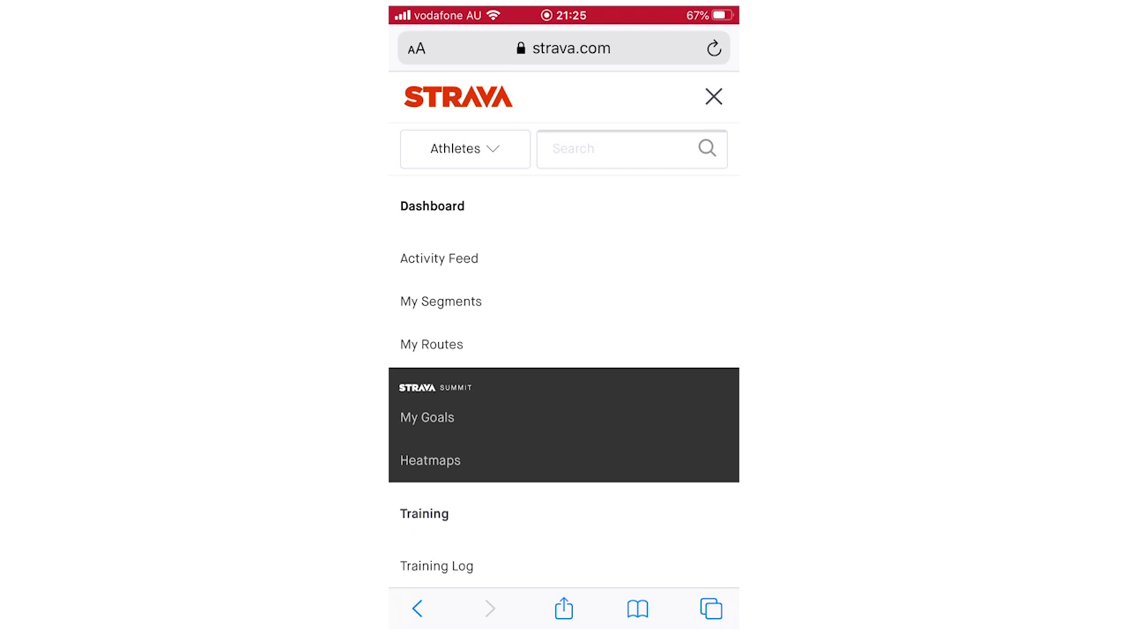
scroll(564, 353, "down", 5)
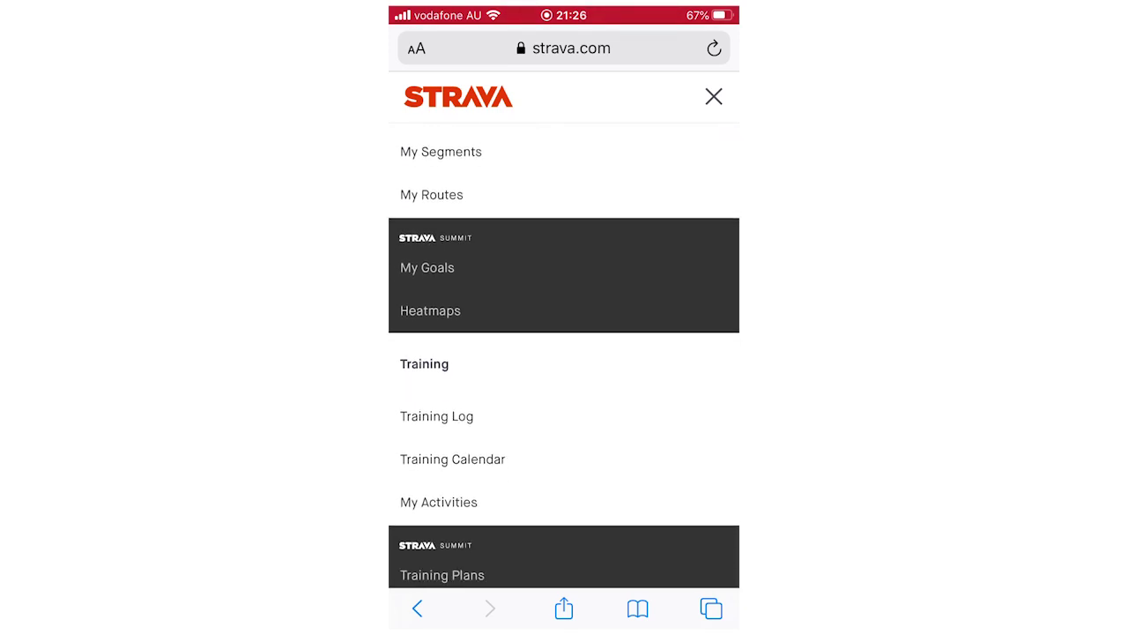
scroll(564, 352, "down", 3)
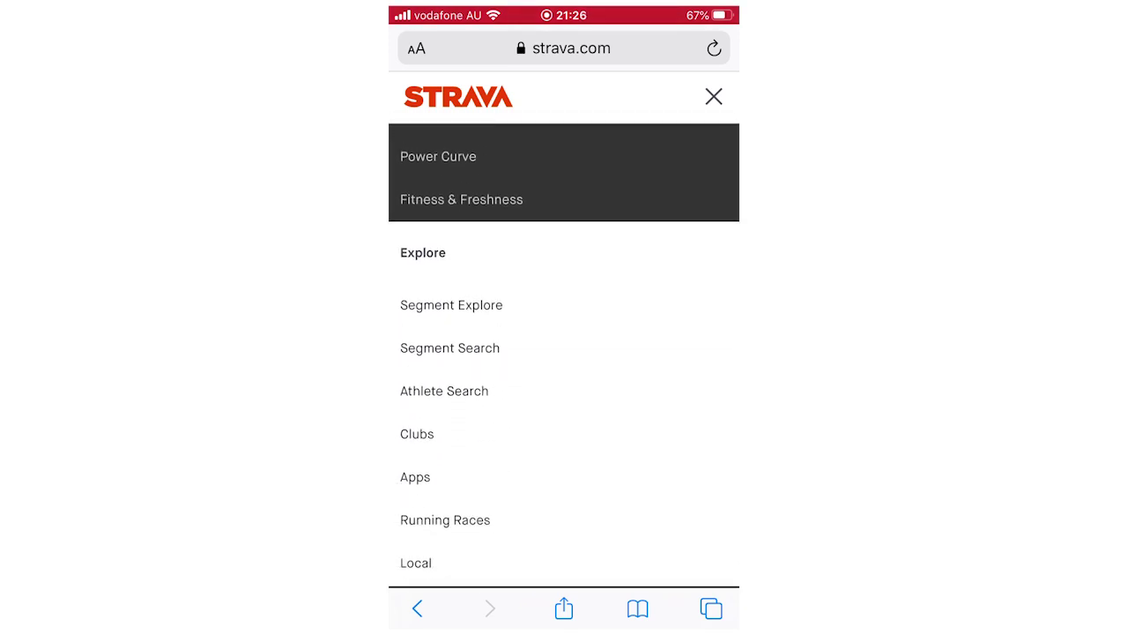
scroll(564, 352, "down", 1)
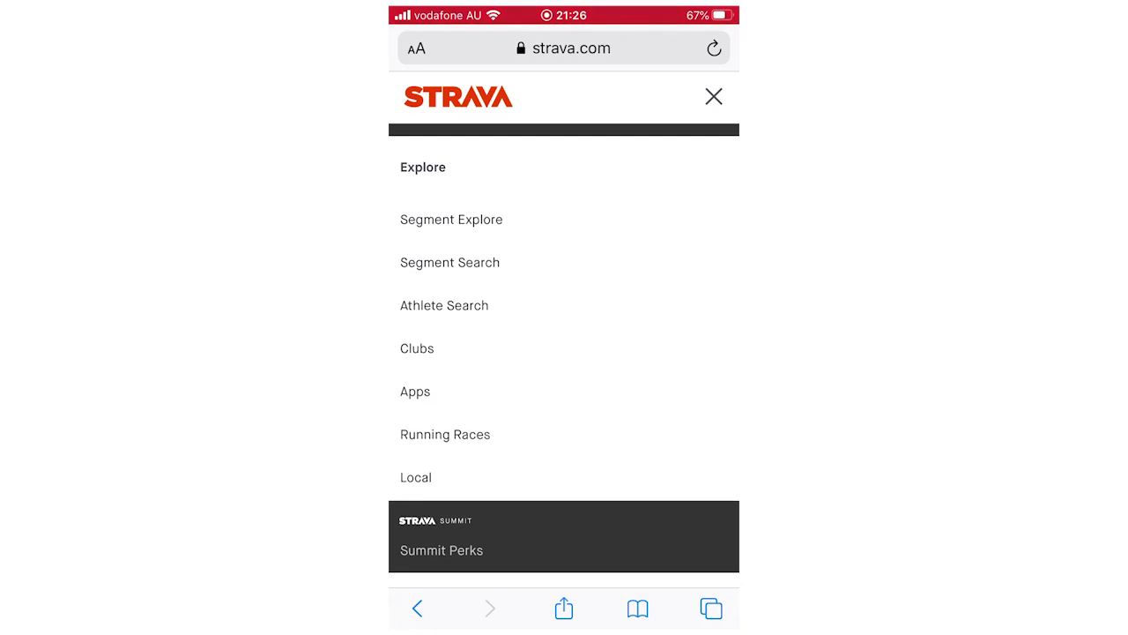
Go to the Clubs page and start a new club.
left_click(417, 348)
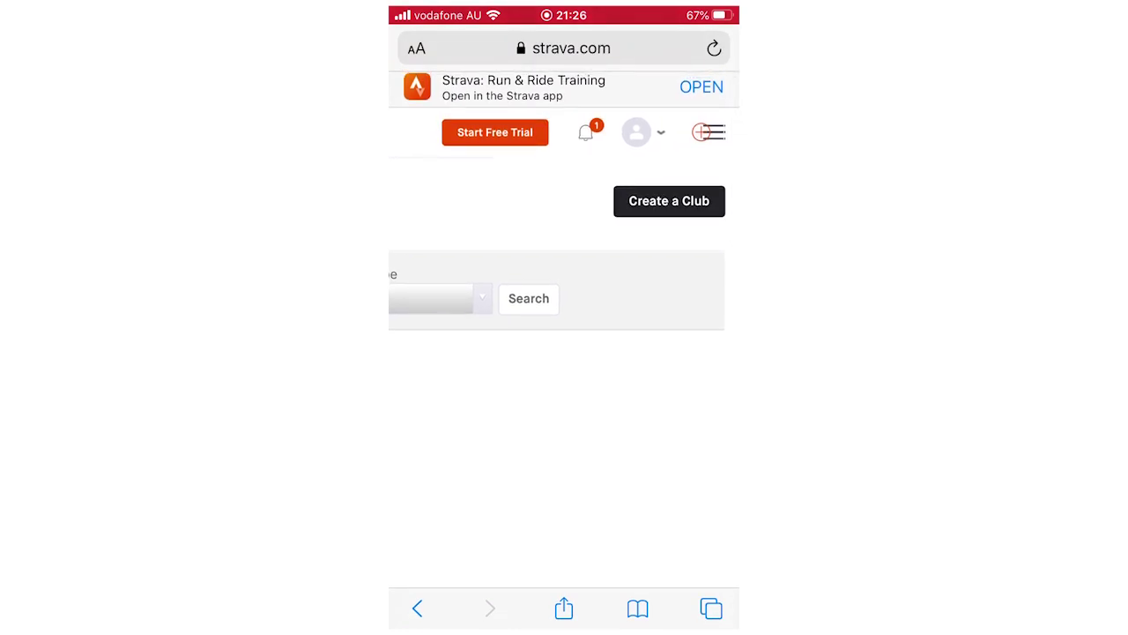
left_click(669, 201)
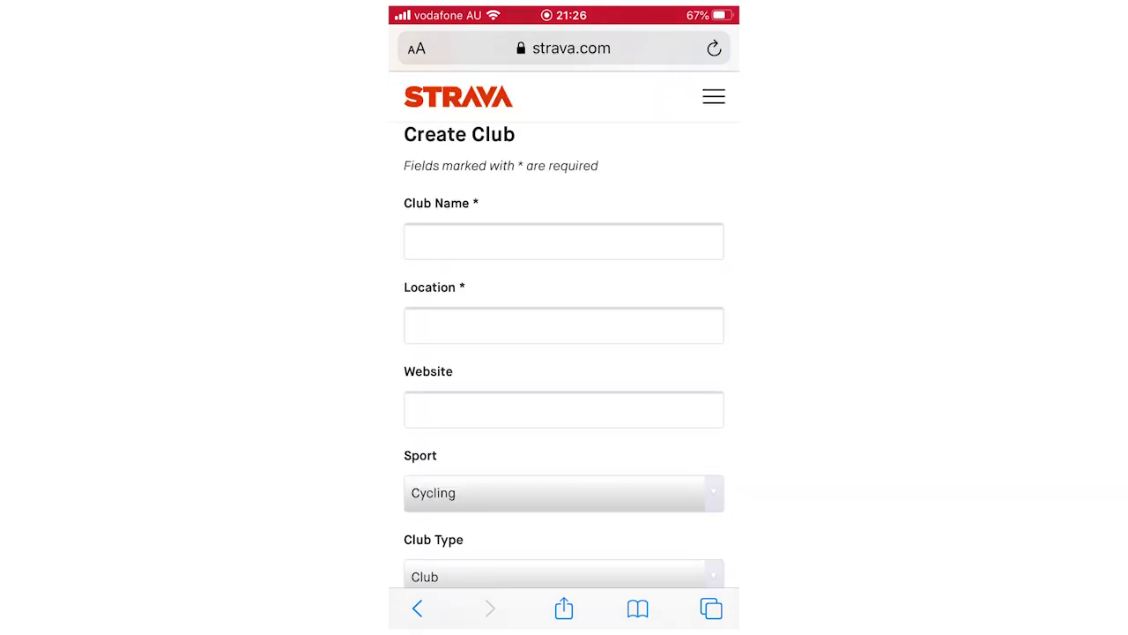
Enter Club Name 'Cow' and Location 'London', leaving Website empty.
left_click(563, 241)
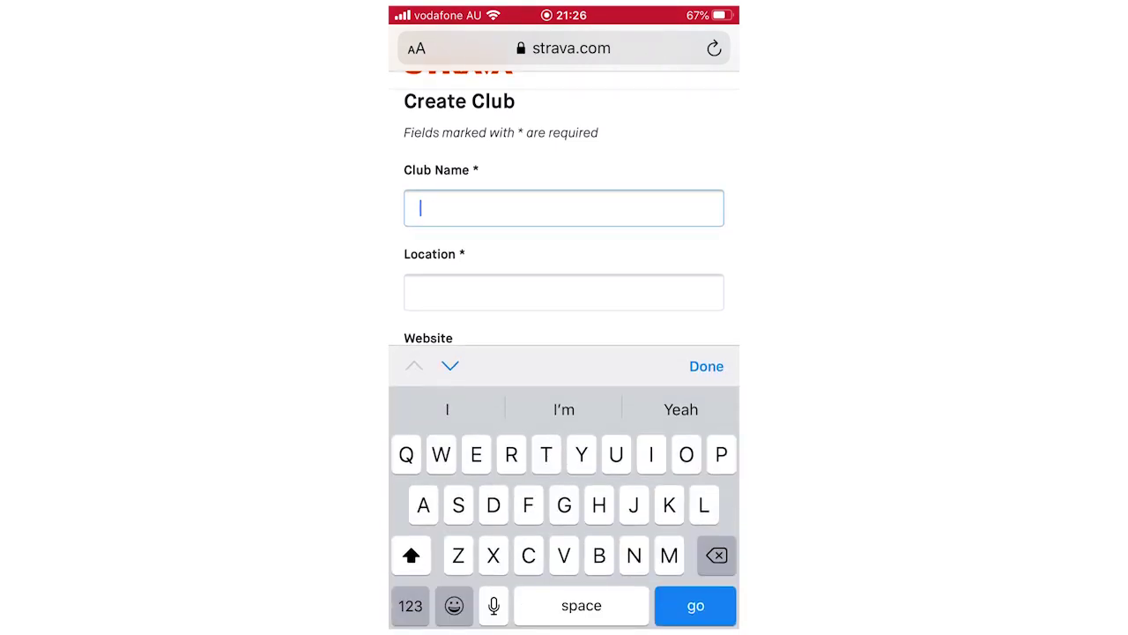
type("Cow")
key("Tab")
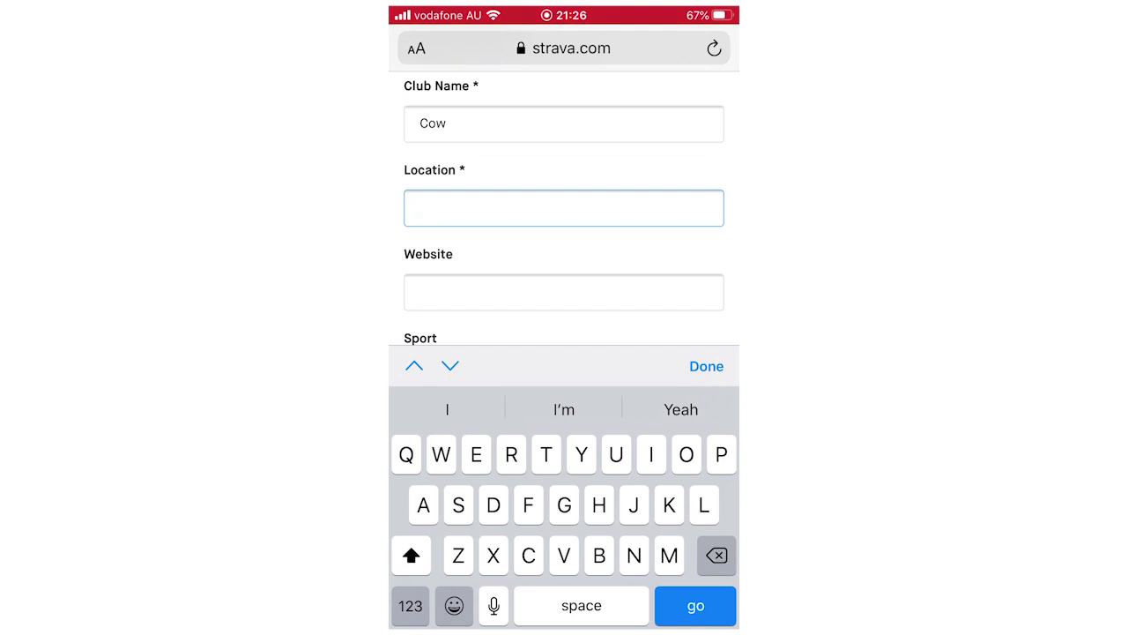
type("Lo")
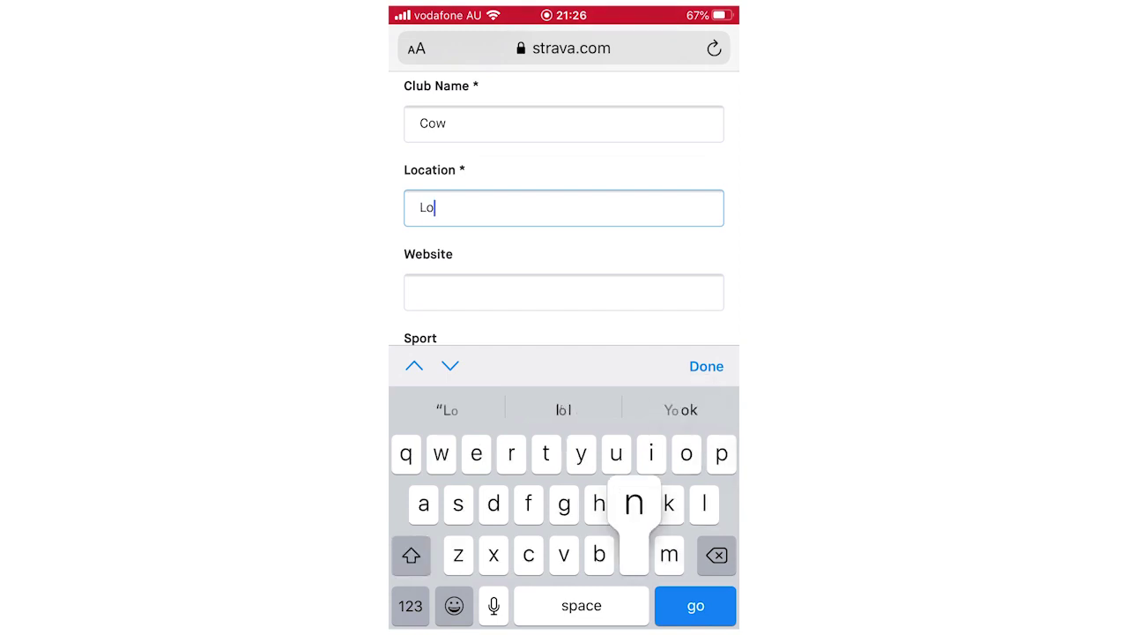
type("ndon")
key("Tab")
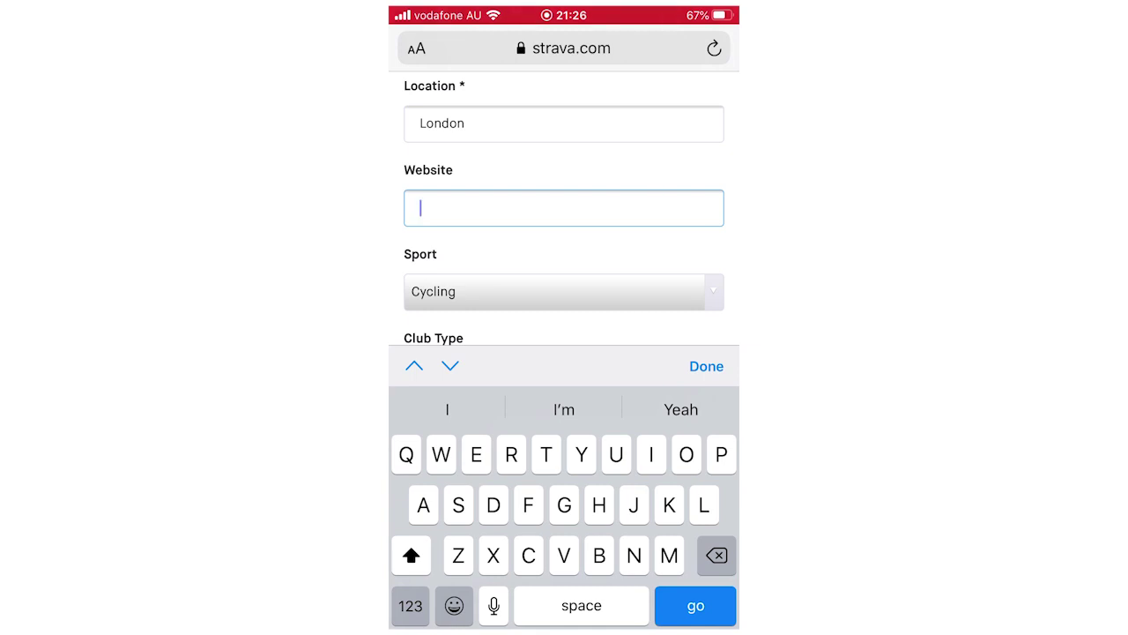
scroll(564, 194, "down", 2)
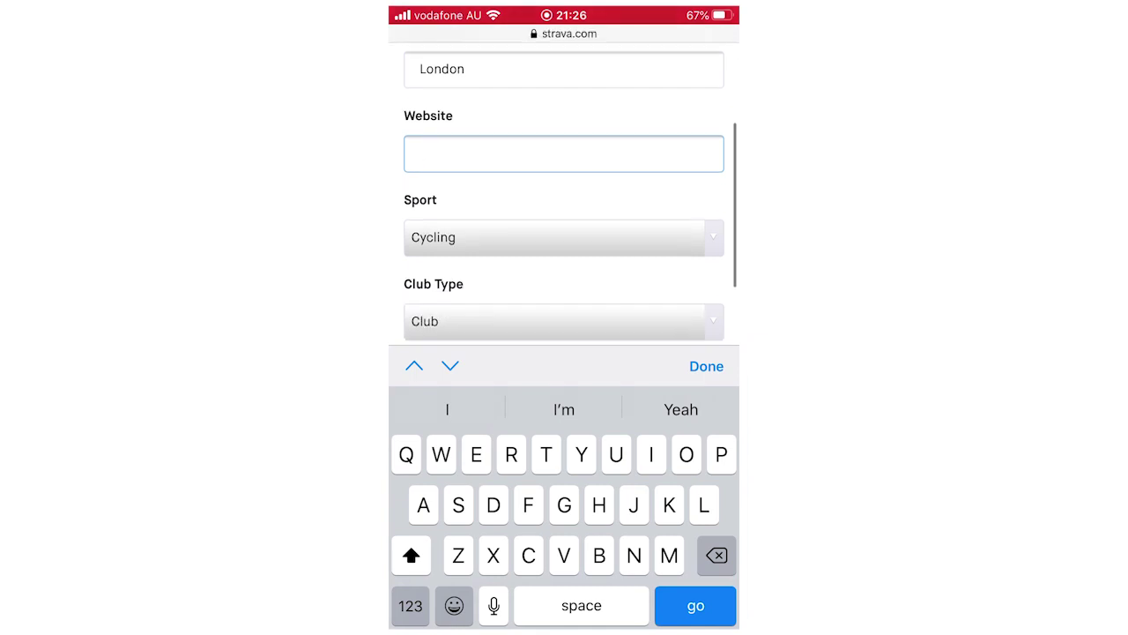
key("shift")
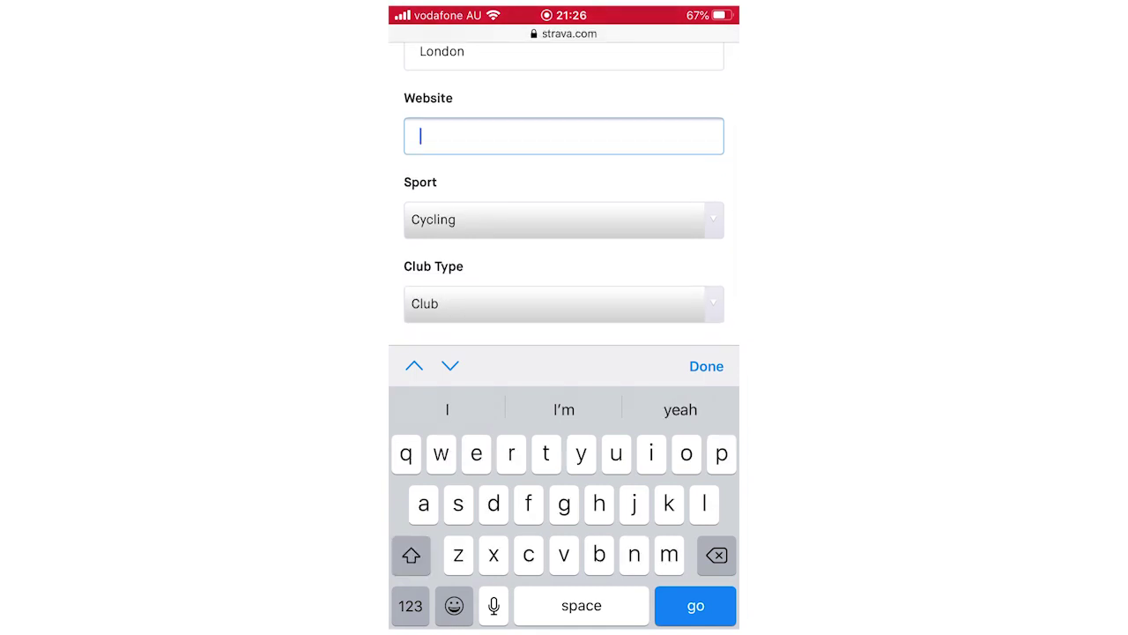
Keep Cycling as the club's sport.
scroll(564, 194, "down", 1)
left_click(564, 186)
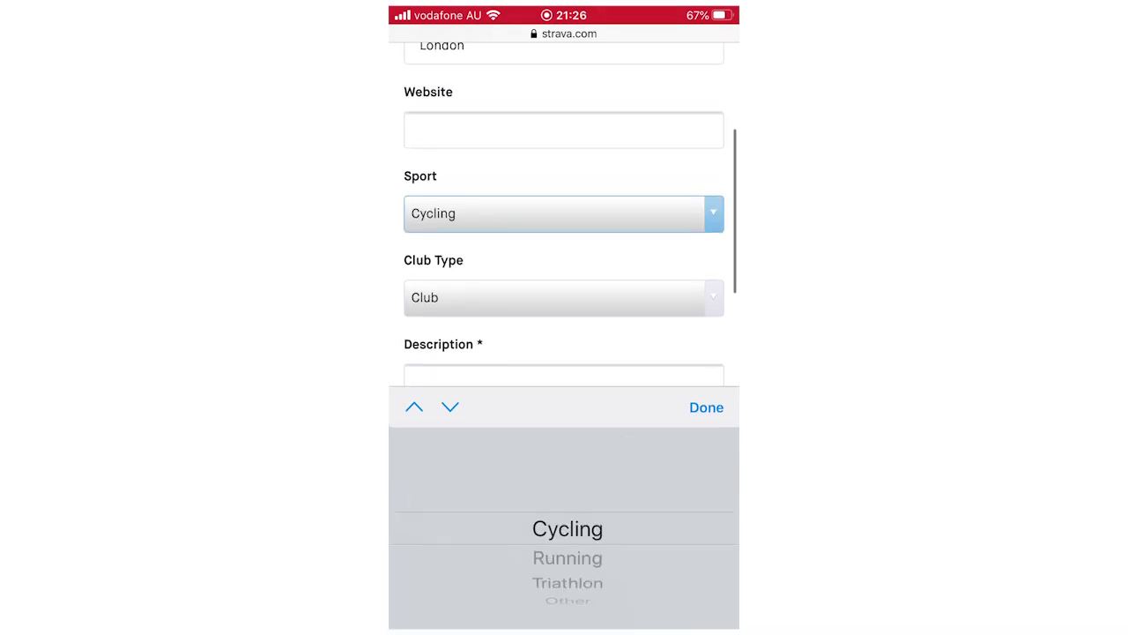
scroll(567, 529, "down", 2)
scroll(567, 529, "up", 1)
left_click(706, 407)
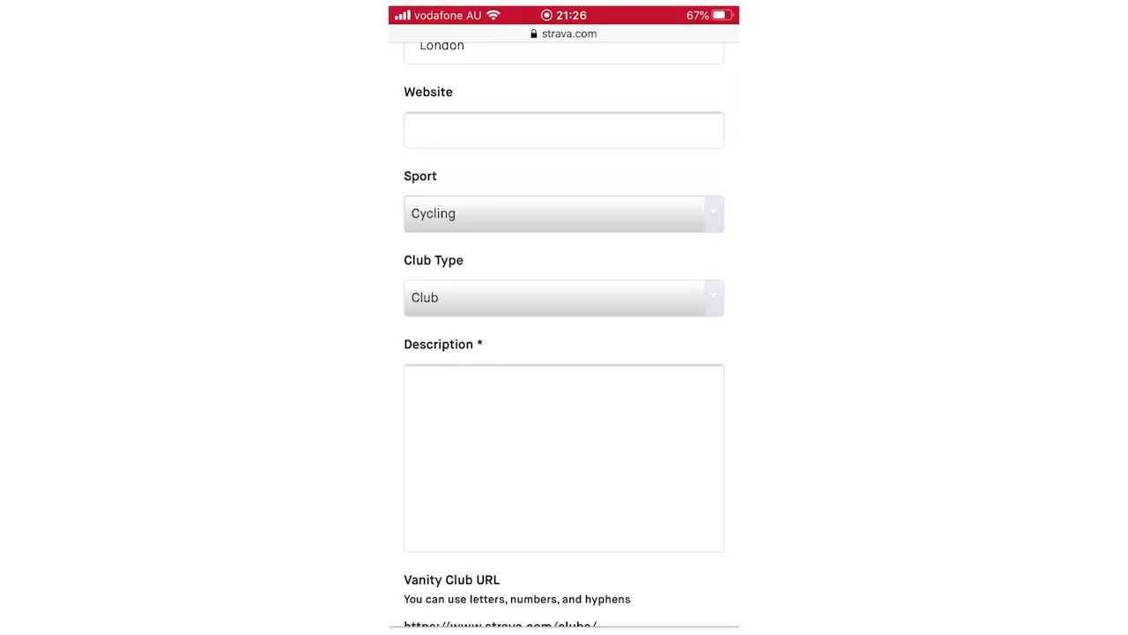
scroll(564, 265, "down", 1)
Set the club type to Other.
left_click(564, 265)
scroll(568, 529, "down", 2)
scroll(568, 529, "down", 1)
scroll(568, 529, "down", 1)
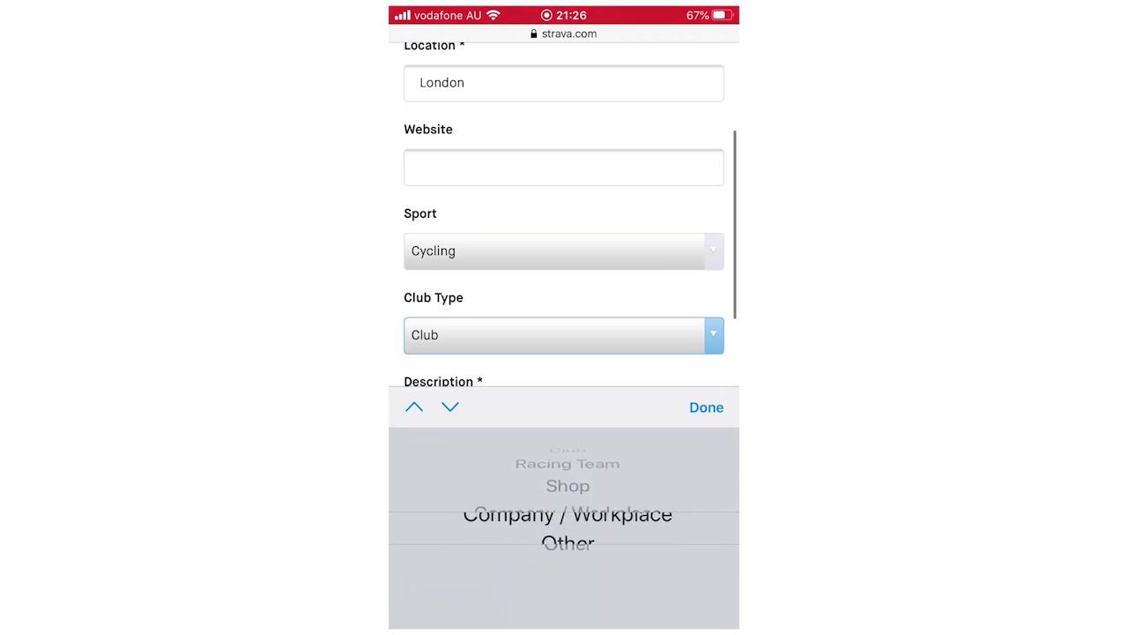
left_click(706, 408)
scroll(564, 352, "down", 5)
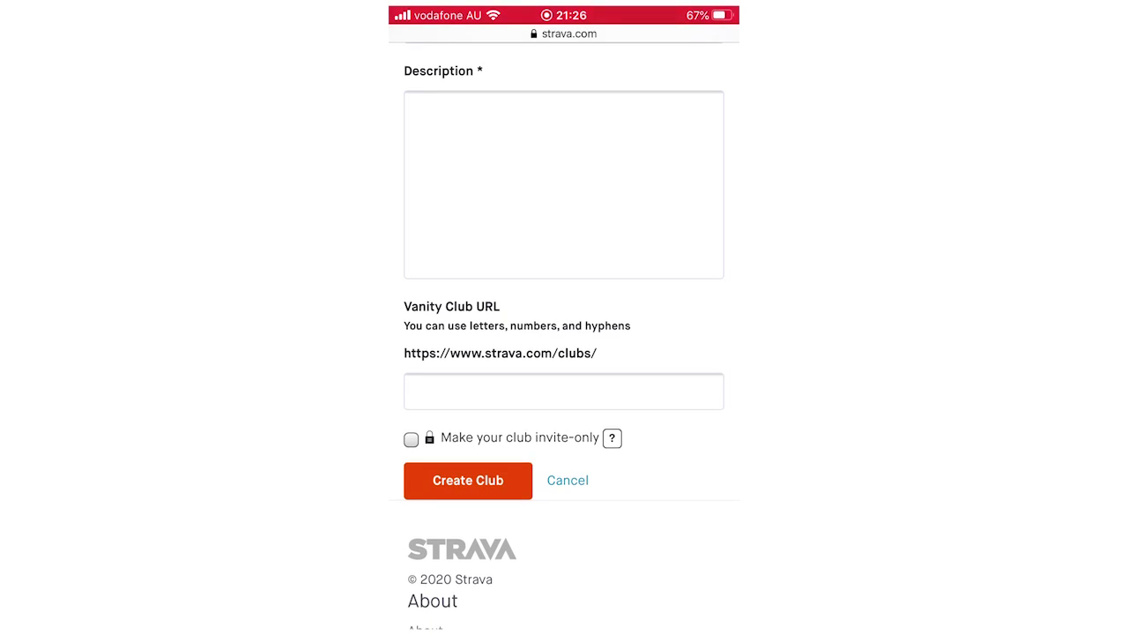
Tick invite-only and enter the description 'Jsmsmskzk'.
scroll(564, 352, "down", 3)
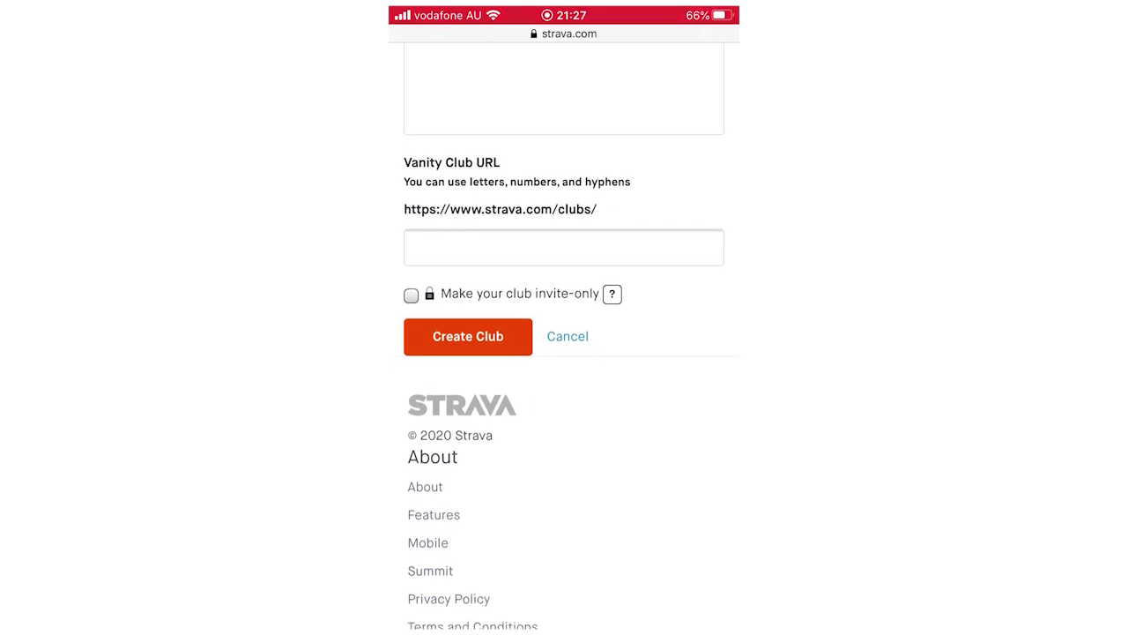
left_click(411, 295)
left_click(468, 336)
type("Jsm")
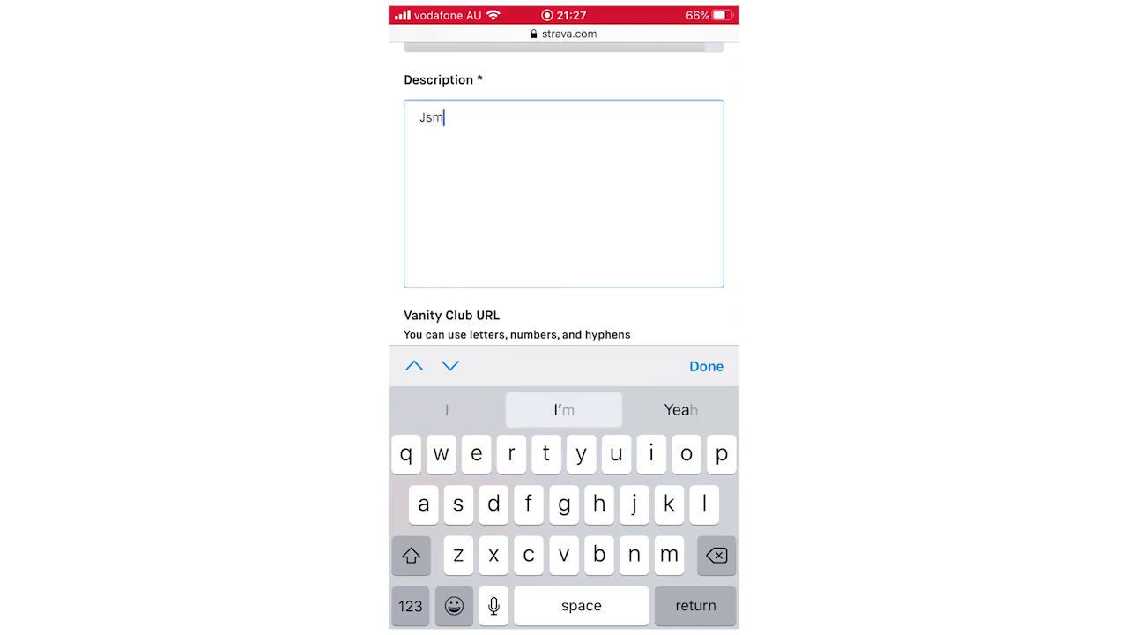
type("smskzk")
left_click(706, 365)
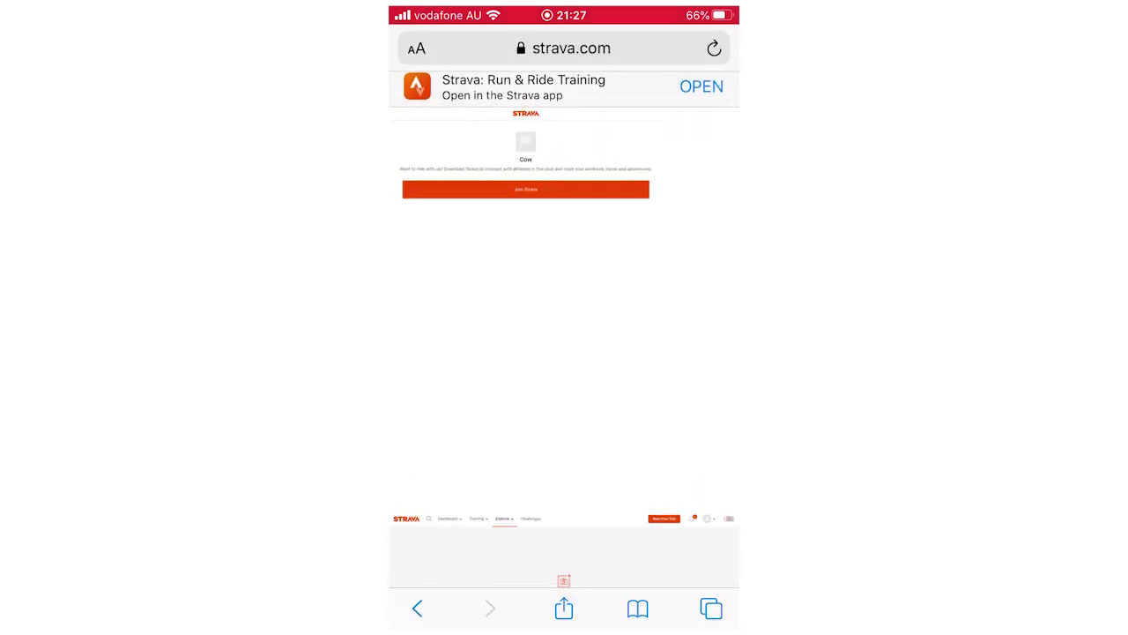
scroll(564, 317, "up", 1)
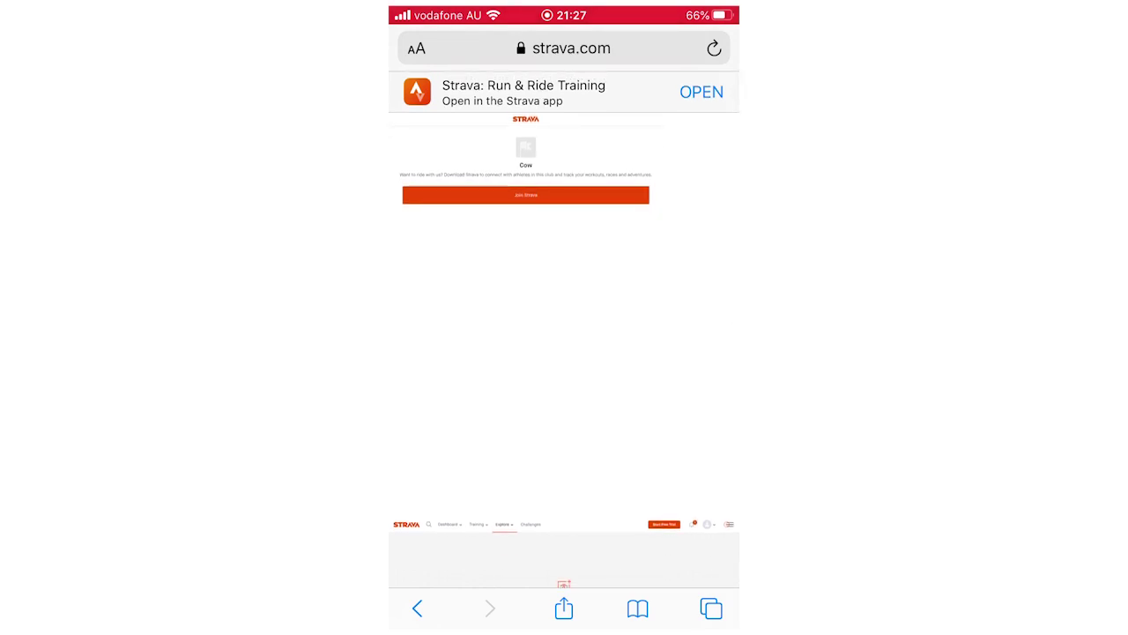
Scroll through the new Cow club page to review its leaderboard and members.
scroll(564, 352, "down", 10)
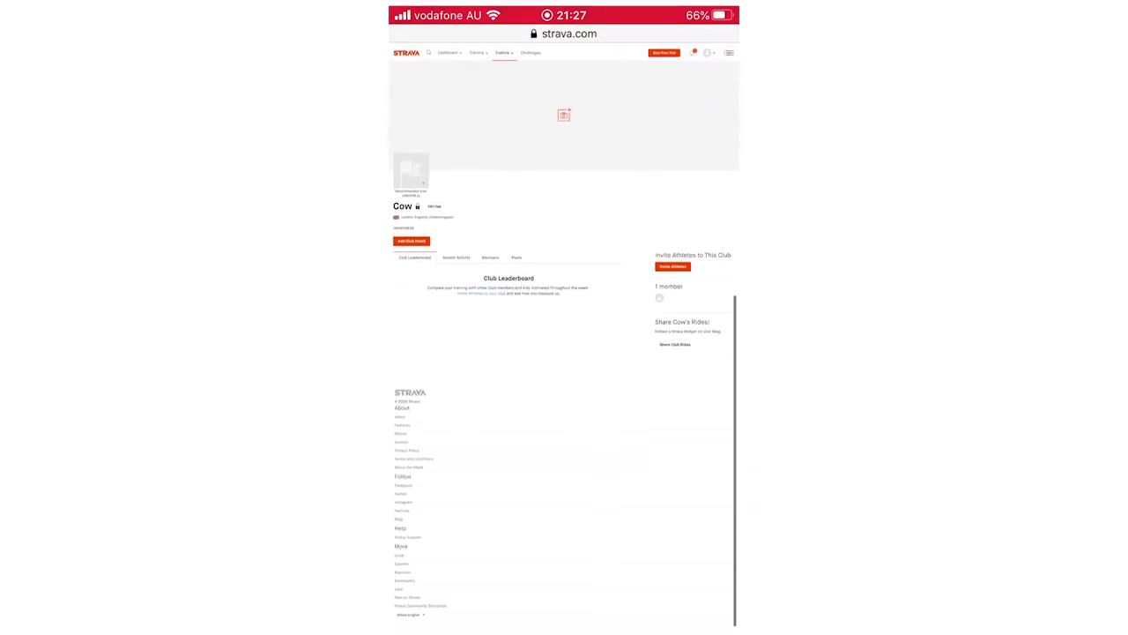
scroll(564, 352, "up", 1)
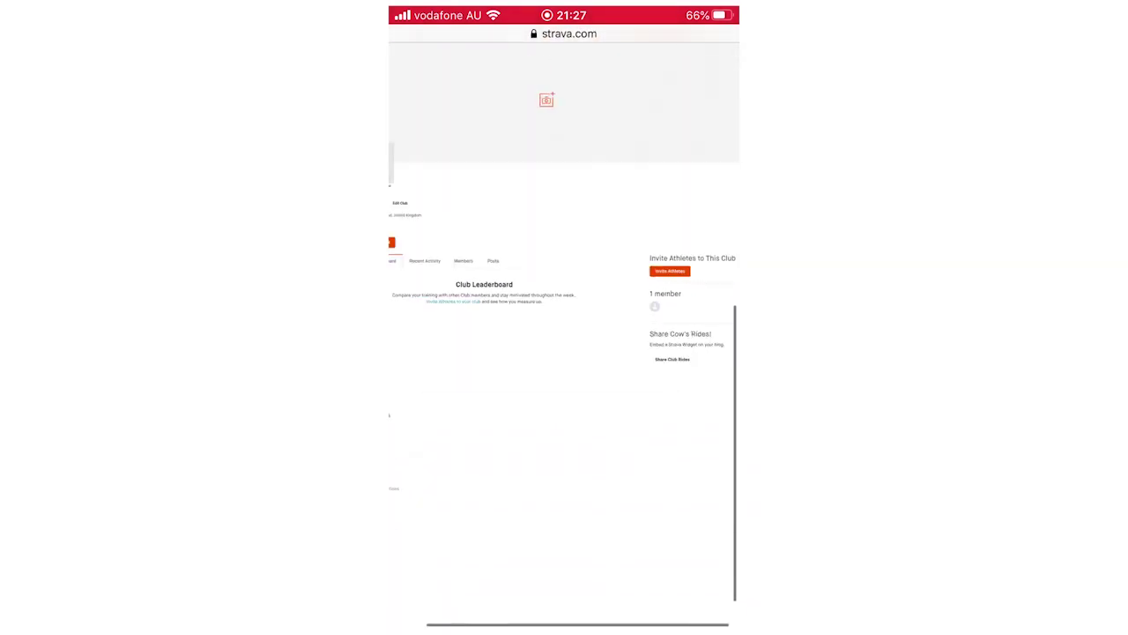